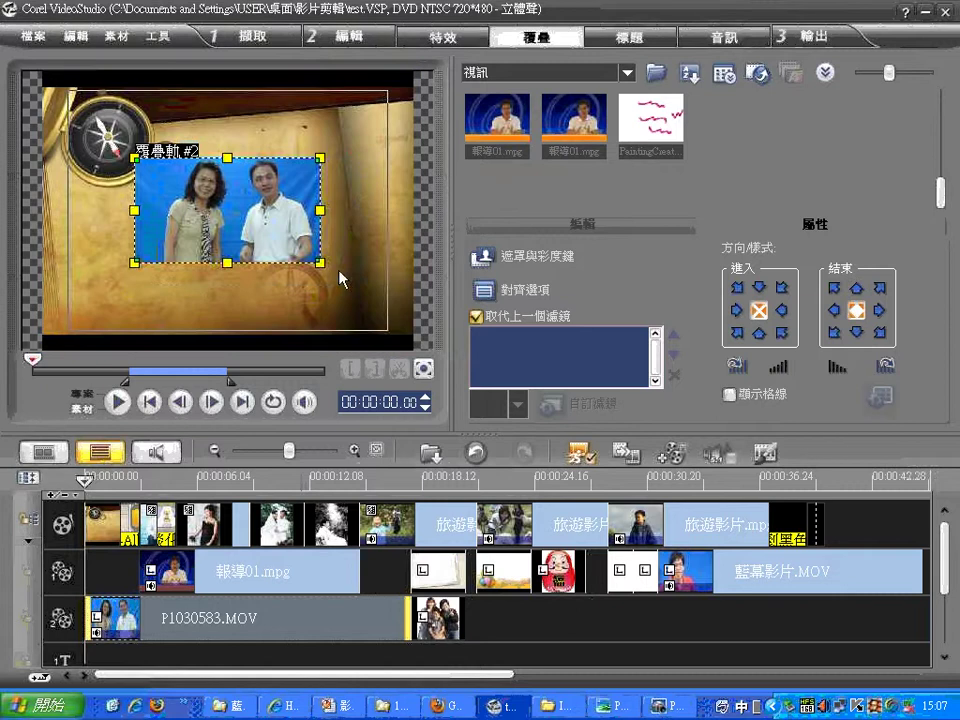
Enlarge the P1030583.MOV overlay into the lower right of the frame and apply the overlay options with the 彩度鍵 type
{"action": "left_click_drag", "start_coordinate": [323, 264], "coordinate": [397, 327]}
{"action": "left_click_drag", "start_coordinate": [318, 266], "coordinate": [292, 272]}
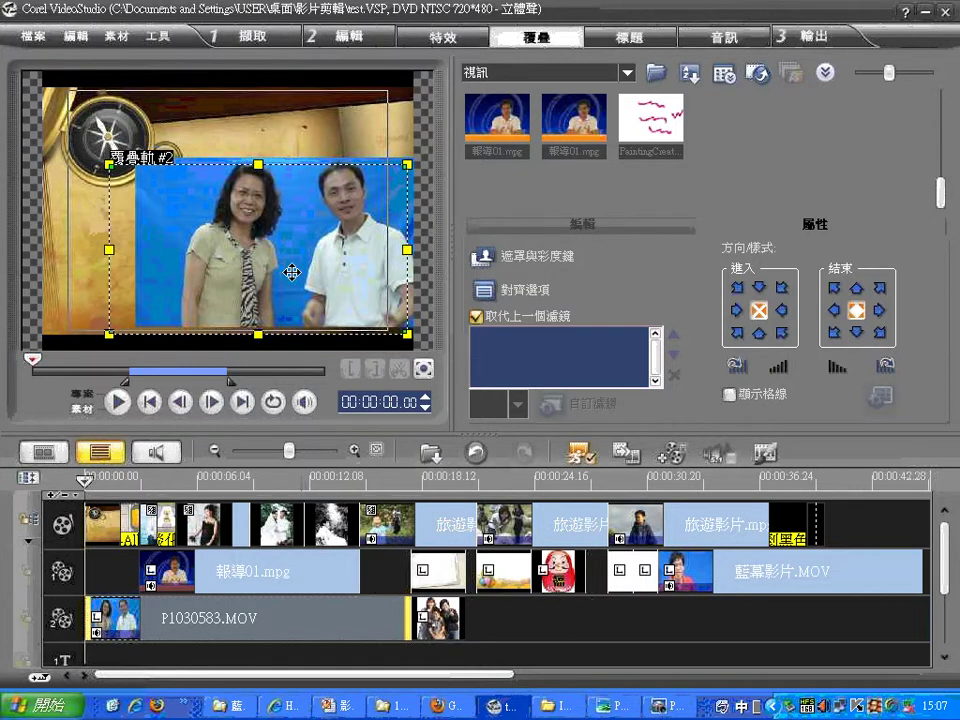
{"action": "left_click", "coordinate": [501, 259]}
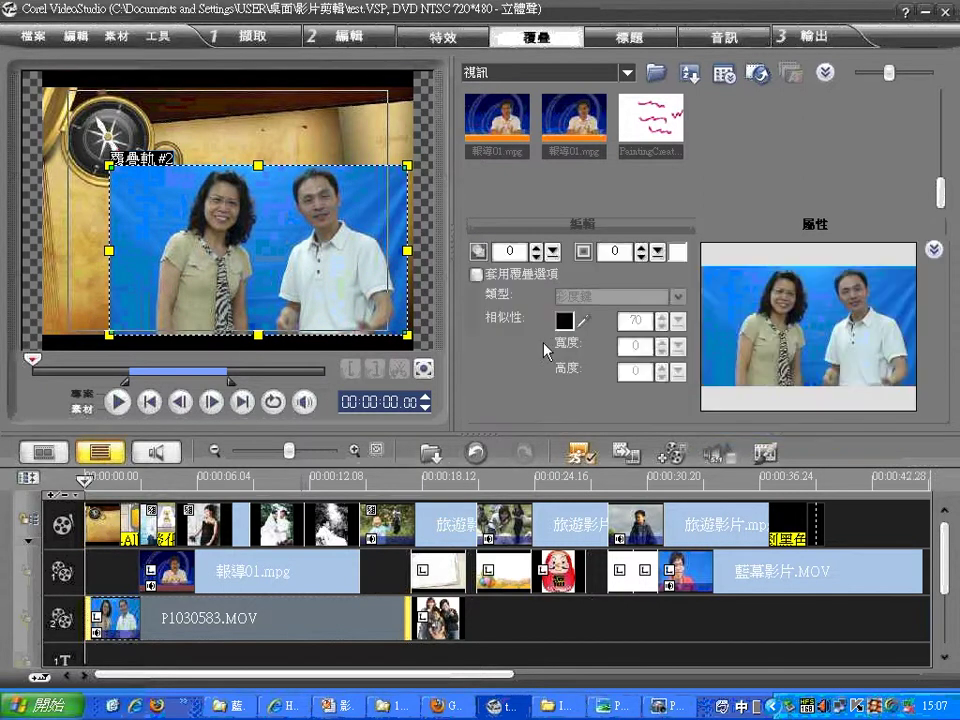
{"action": "left_click", "coordinate": [476, 273]}
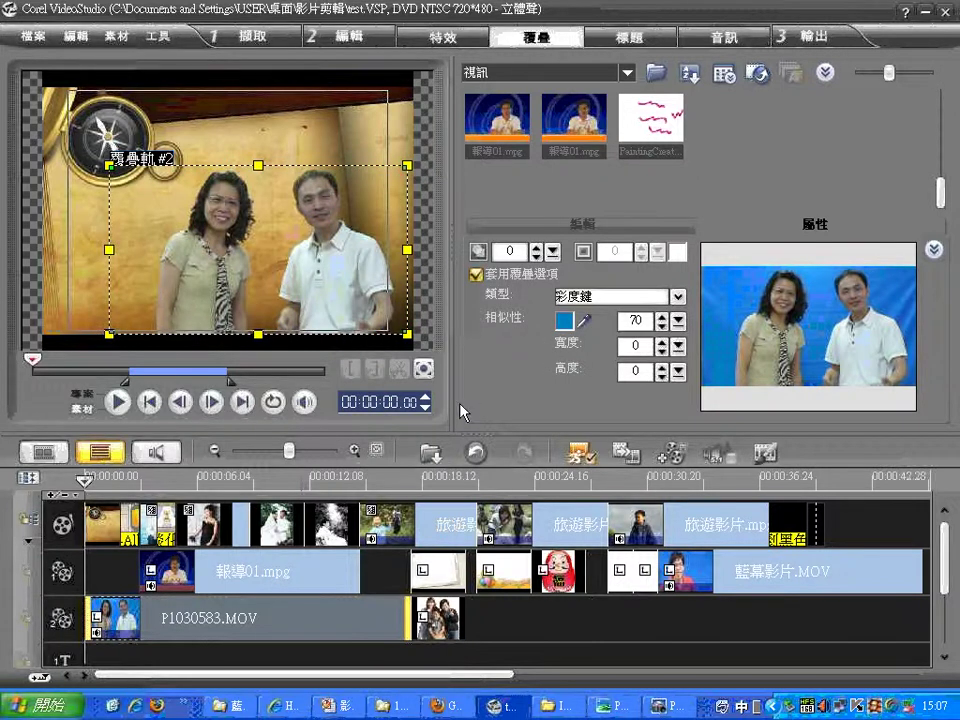
Preview the keyed overlay at several times up to 00:00:12.19 and move it down past the frame's lower edge
{"action": "left_click", "coordinate": [72, 362]}
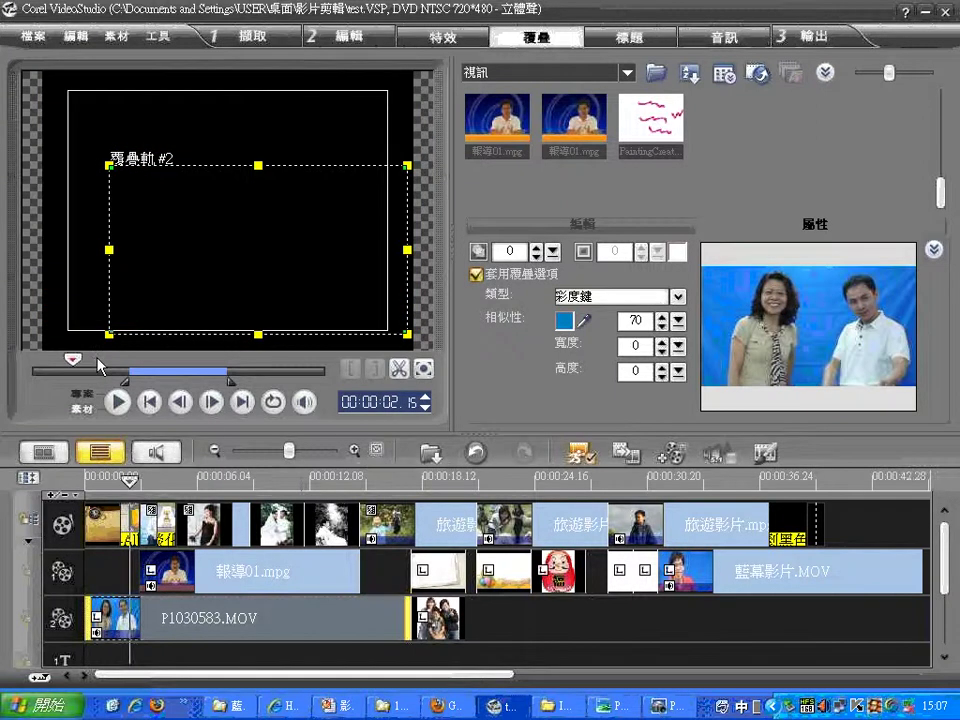
{"action": "left_click", "coordinate": [96, 362]}
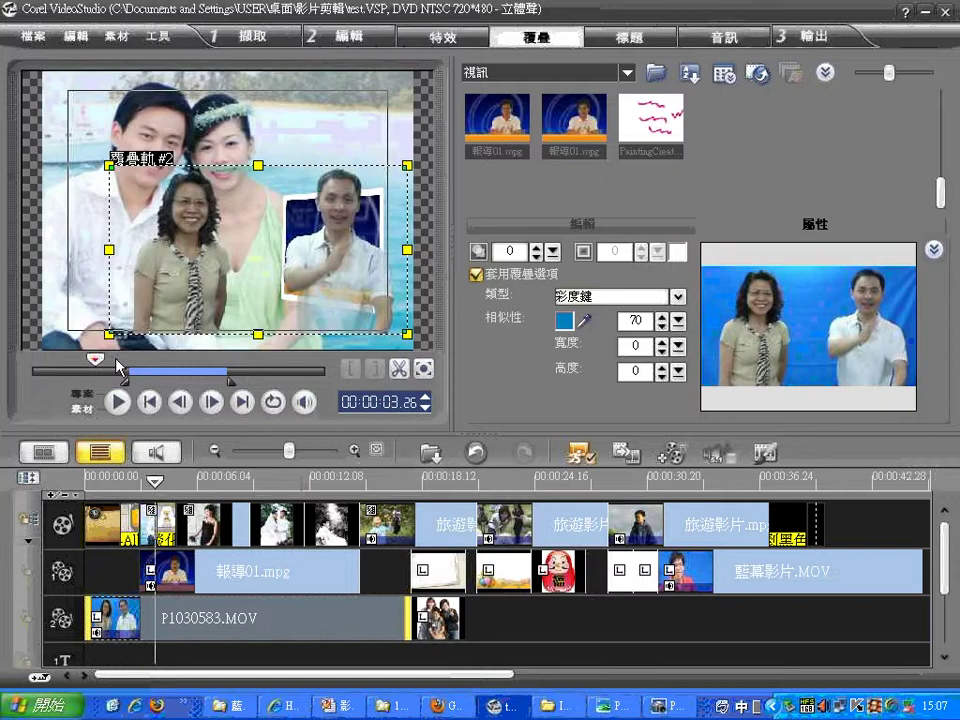
{"action": "left_click", "coordinate": [117, 362]}
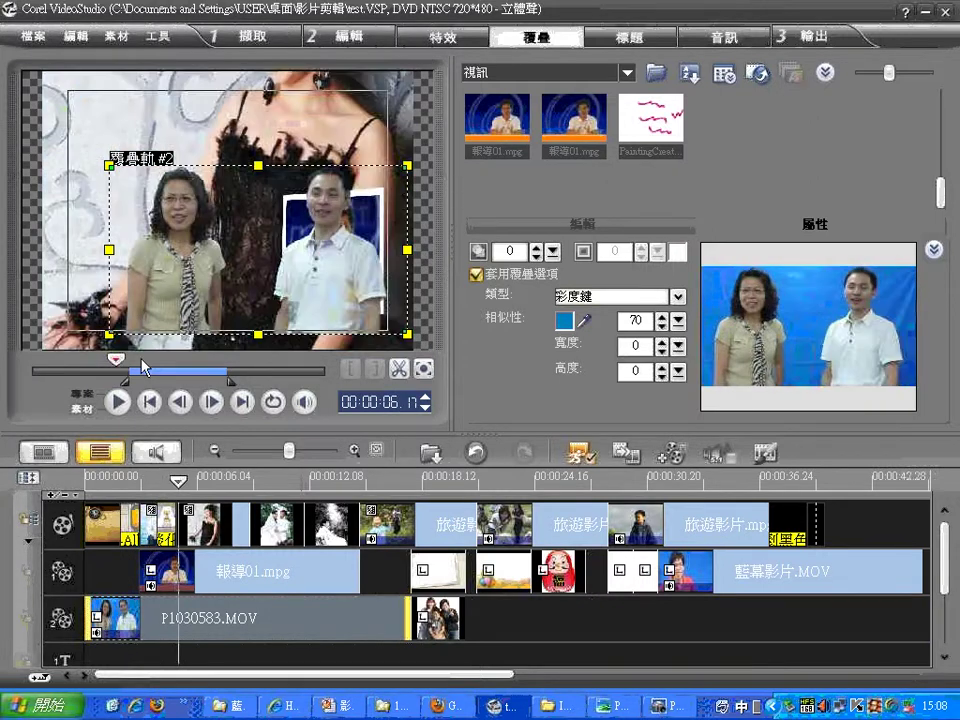
{"action": "left_click", "coordinate": [140, 364]}
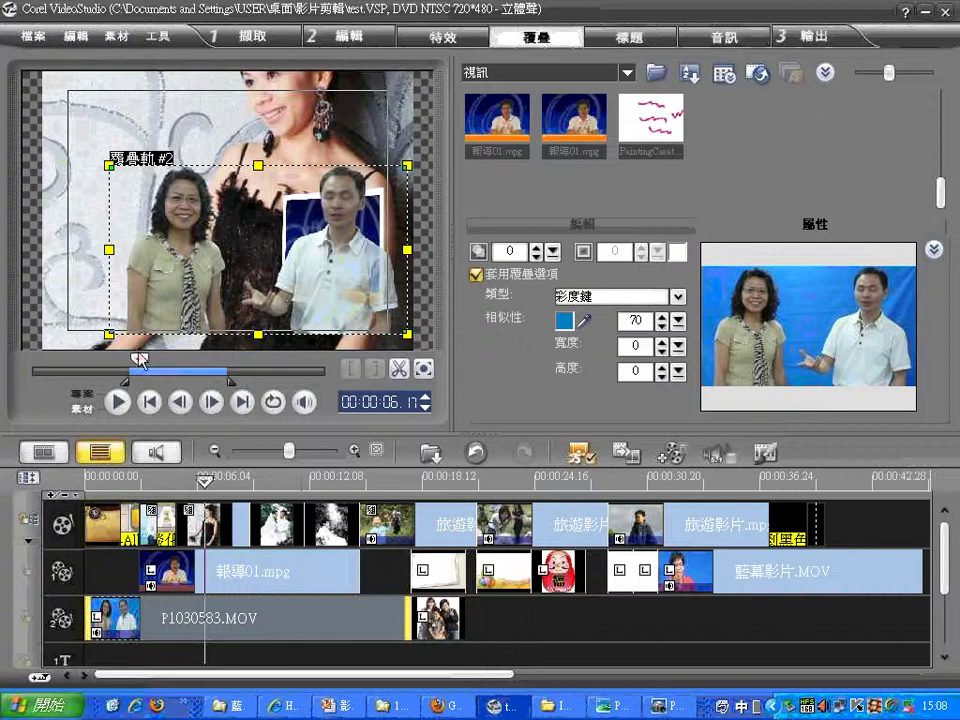
{"action": "left_click_drag", "start_coordinate": [140, 362], "coordinate": [112, 364]}
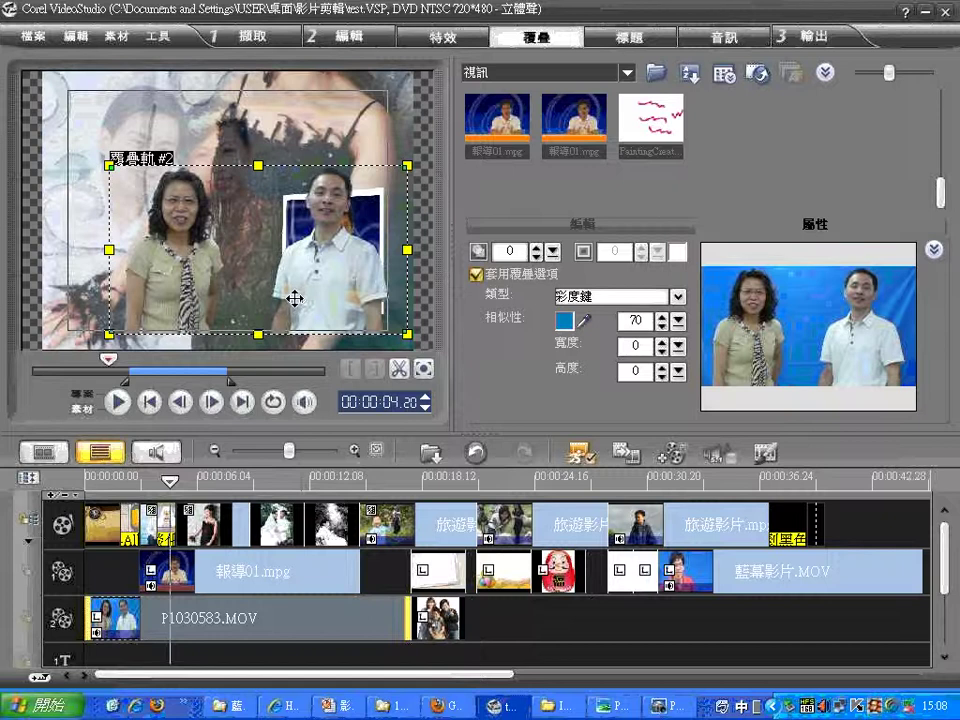
{"action": "mouse_move", "coordinate": [110, 358]}
{"action": "left_mouse_down"}
{"action": "mouse_move", "coordinate": [302, 358]}
{"action": "mouse_move", "coordinate": [117, 361]}
{"action": "left_mouse_up"}
{"action": "left_click_drag", "start_coordinate": [164, 273], "coordinate": [164, 300]}
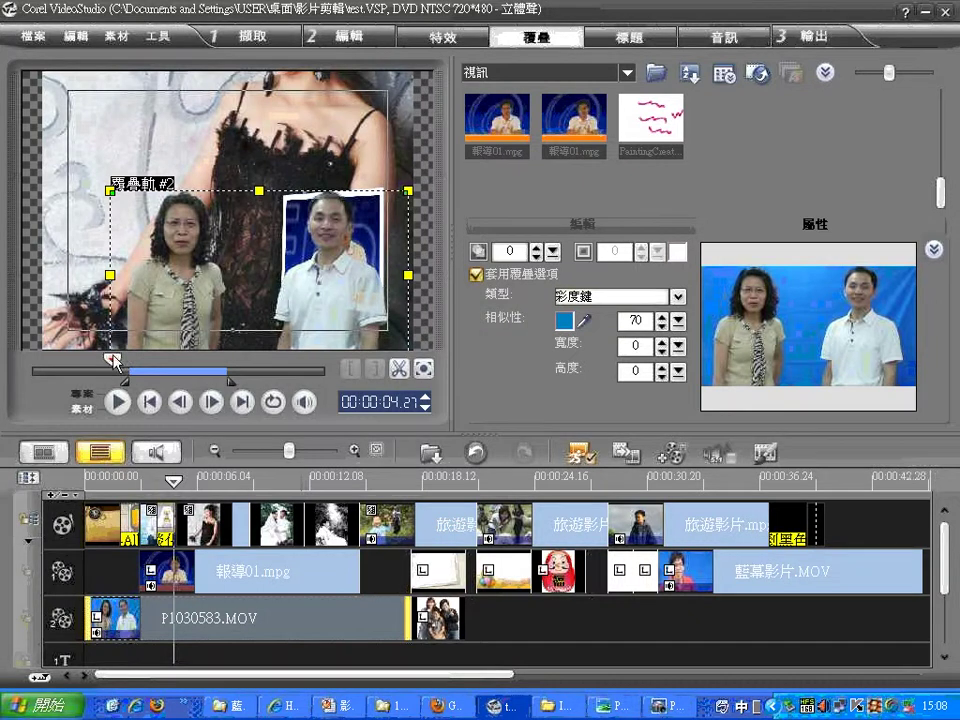
{"action": "left_click_drag", "start_coordinate": [111, 360], "coordinate": [241, 366]}
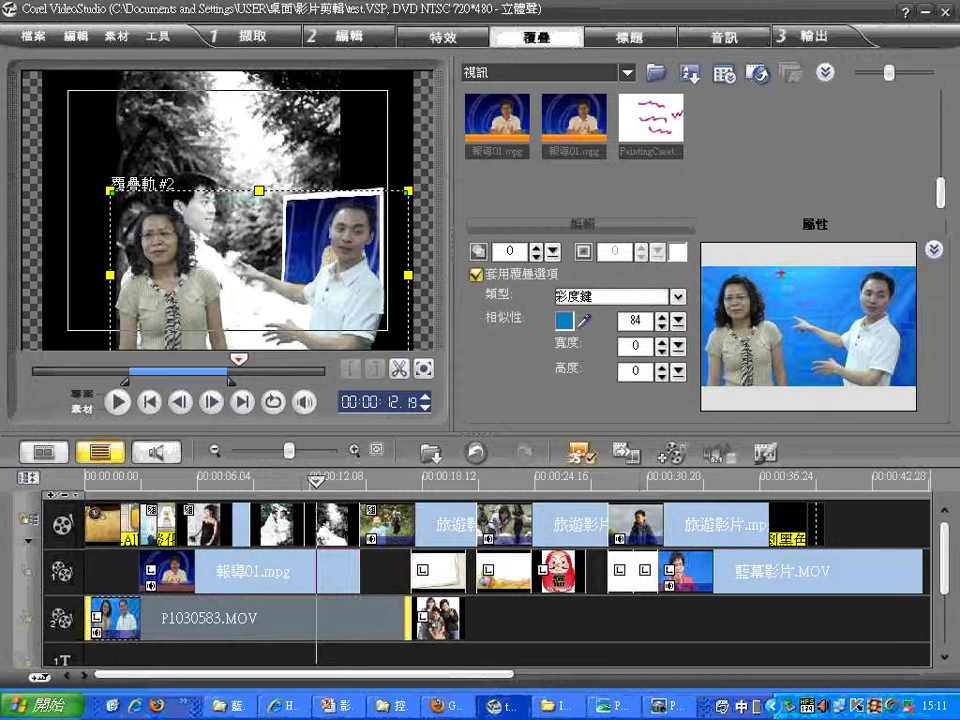
{"action": "mouse_move", "coordinate": [818, 221]}
{"action": "left_mouse_down"}
{"action": "mouse_move", "coordinate": [812, 262]}
{"action": "mouse_move", "coordinate": [823, 298]}
{"action": "mouse_move", "coordinate": [760, 283]}
{"action": "mouse_move", "coordinate": [784, 243]}
{"action": "mouse_move", "coordinate": [800, 297]}
{"action": "mouse_move", "coordinate": [820, 297]}
{"action": "mouse_move", "coordinate": [860, 258]}
{"action": "mouse_move", "coordinate": [841, 294]}
{"action": "left_mouse_up"}
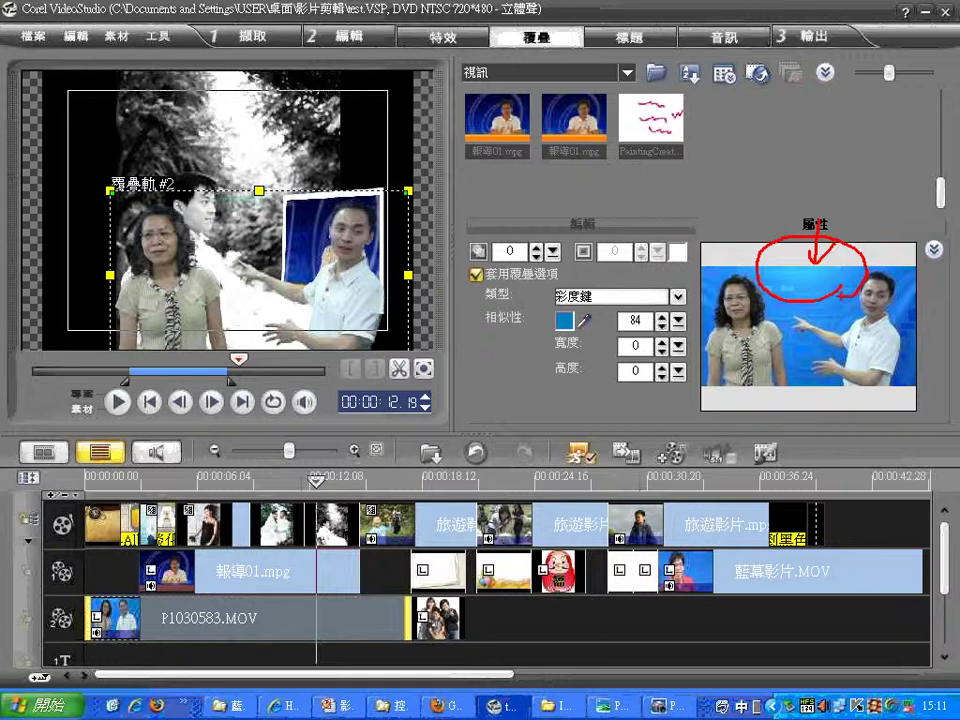
{"action": "mouse_move", "coordinate": [294, 197]}
{"action": "left_mouse_down"}
{"action": "mouse_move", "coordinate": [242, 234]}
{"action": "mouse_move", "coordinate": [205, 160]}
{"action": "mouse_move", "coordinate": [294, 224]}
{"action": "left_mouse_up"}
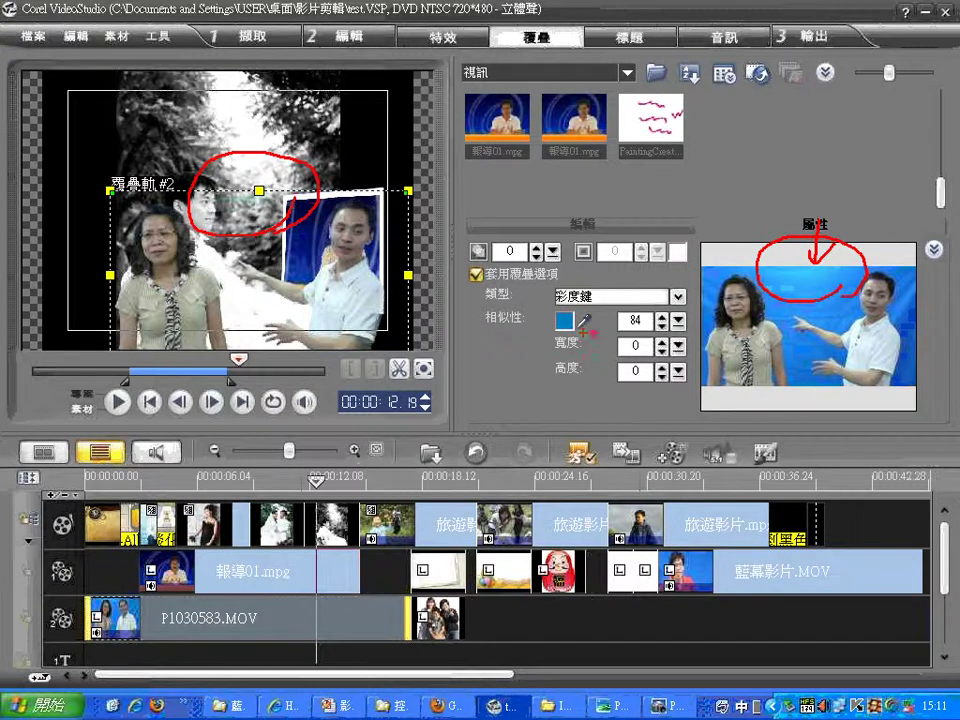
{"action": "mouse_move", "coordinate": [560, 341]}
{"action": "left_mouse_down"}
{"action": "mouse_move", "coordinate": [568, 304]}
{"action": "mouse_move", "coordinate": [605, 320]}
{"action": "mouse_move", "coordinate": [583, 345]}
{"action": "mouse_move", "coordinate": [638, 325]}
{"action": "mouse_move", "coordinate": [641, 349]}
{"action": "mouse_move", "coordinate": [628, 330]}
{"action": "mouse_move", "coordinate": [635, 304]}
{"action": "mouse_move", "coordinate": [632, 335]}
{"action": "left_mouse_up"}
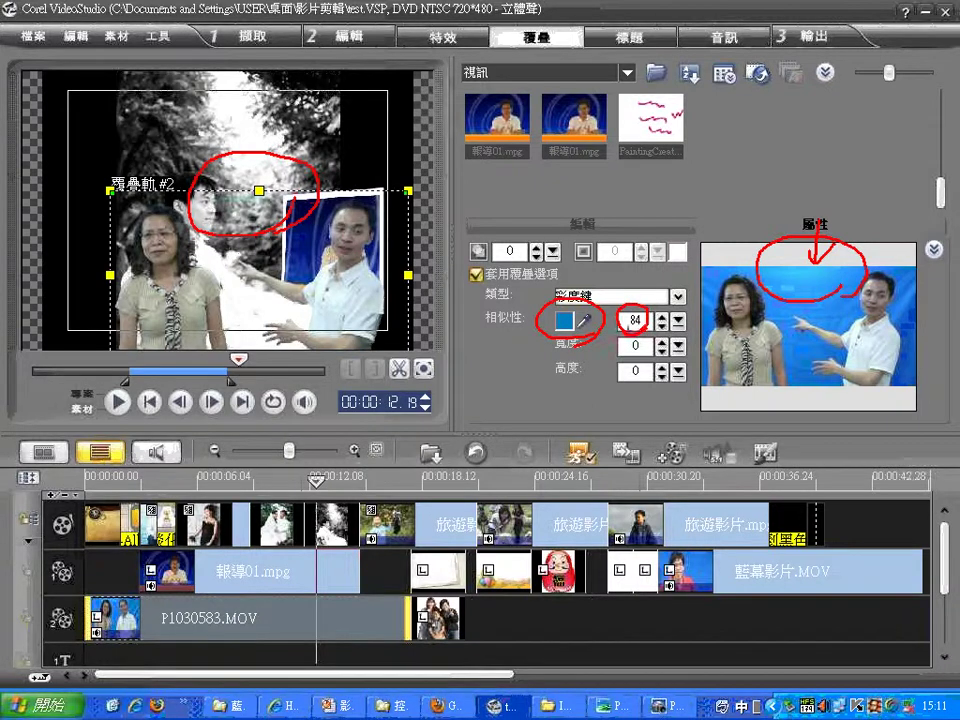
{"action": "key", "text": "Escape"}
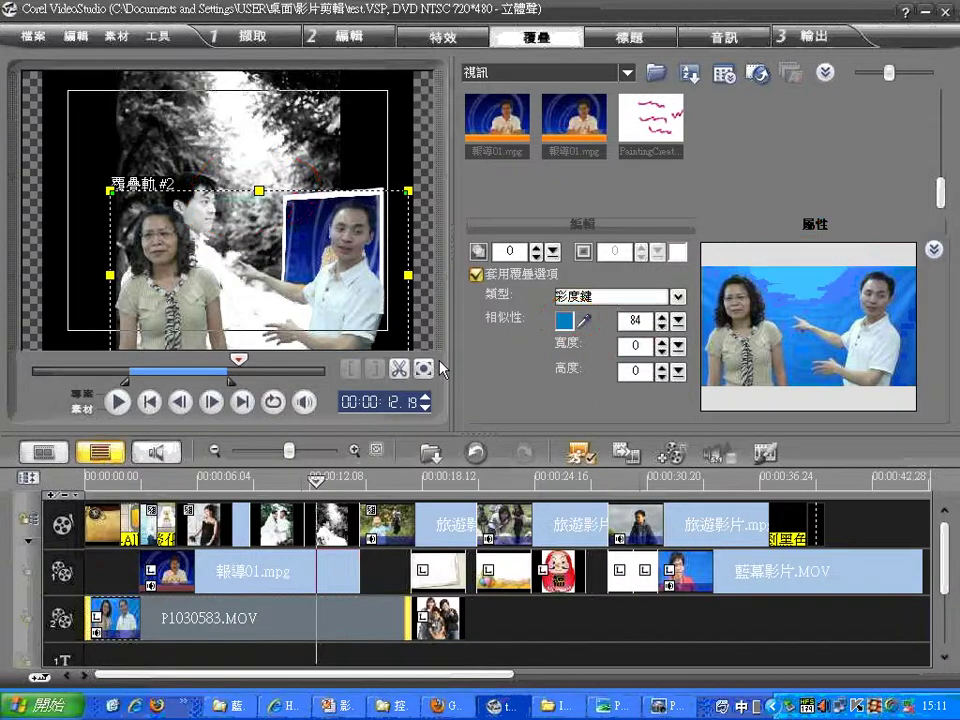
Resample the key colour from the overlay's blue backdrop in the preview and raise the similarity to 95
{"action": "left_click", "coordinate": [586, 328]}
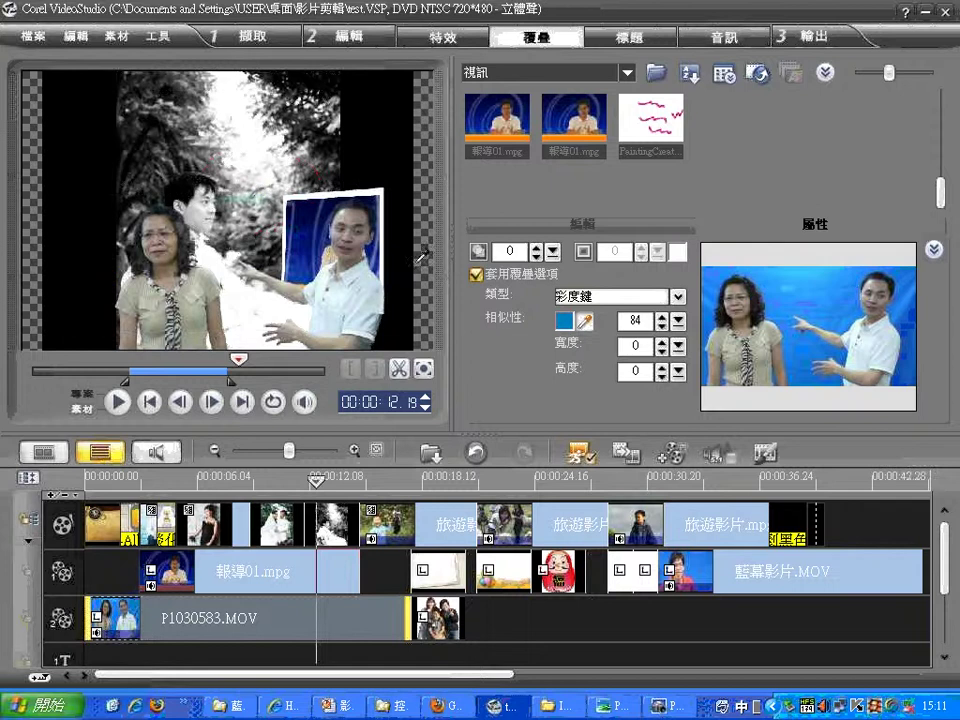
{"action": "left_click", "coordinate": [246, 227]}
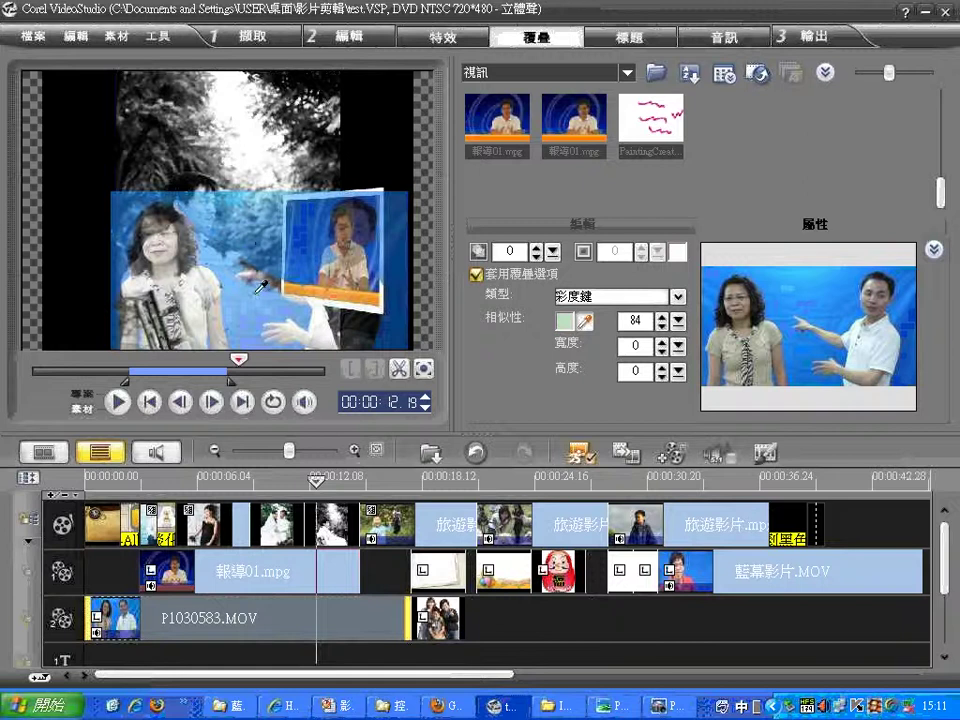
{"action": "left_click", "coordinate": [257, 250]}
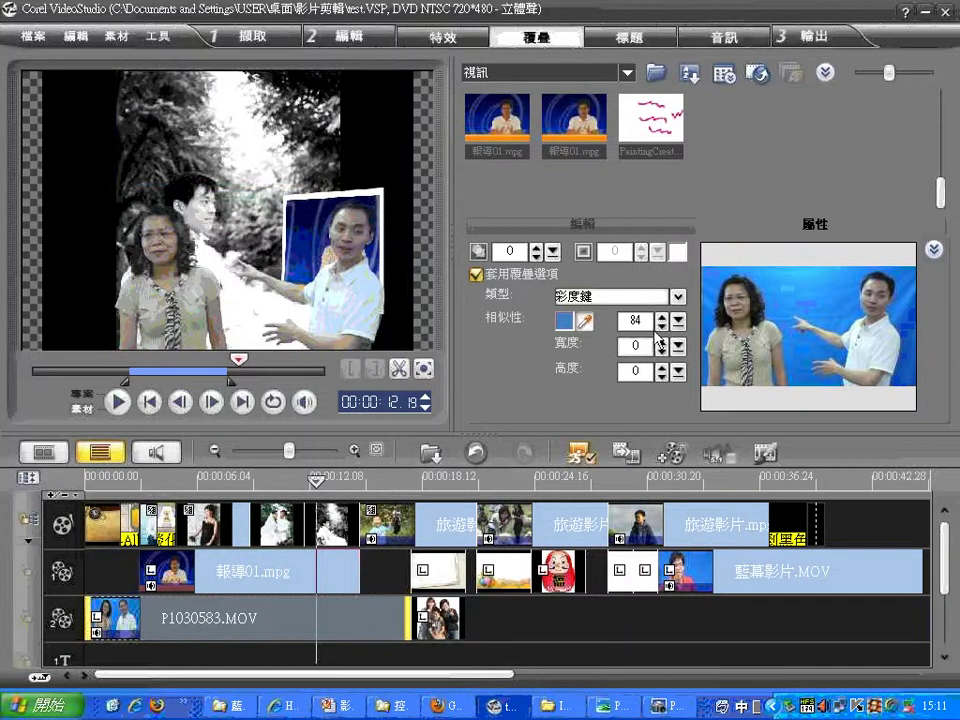
{"action": "left_click", "coordinate": [661, 326]}
{"action": "left_click", "coordinate": [661, 319]}
{"action": "double_click", "coordinate": [661, 319]}
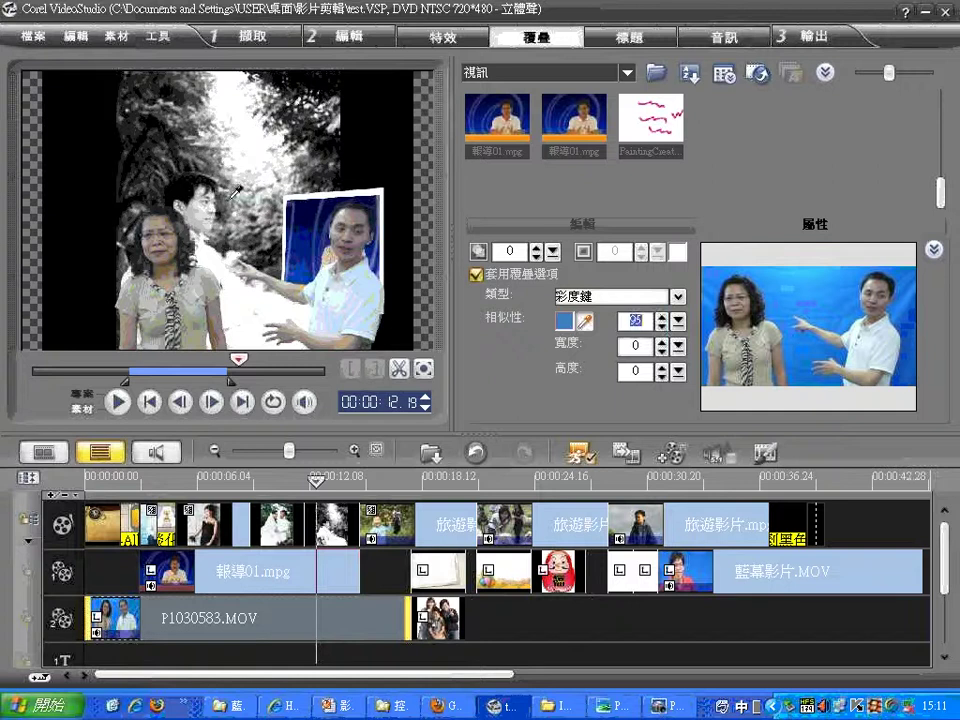
Go to 00:00:10.18, set the key's similarity to 70 and keep the 彩度鍵 type
{"action": "left_click_drag", "start_coordinate": [241, 361], "coordinate": [206, 361]}
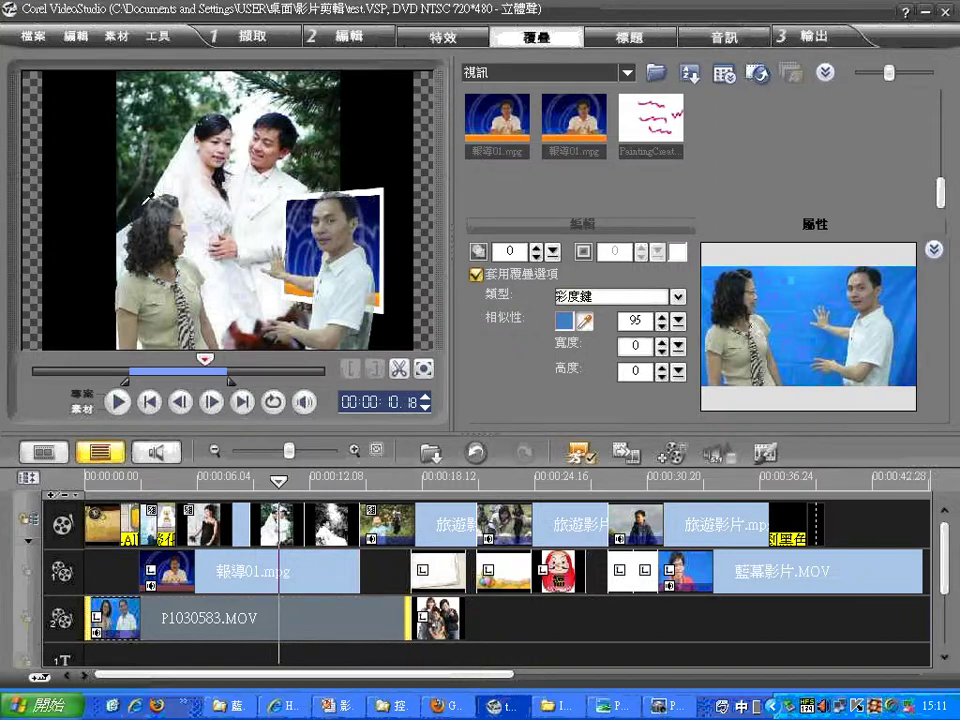
{"action": "double_click", "coordinate": [645, 321]}
{"action": "type", "text": "70"}
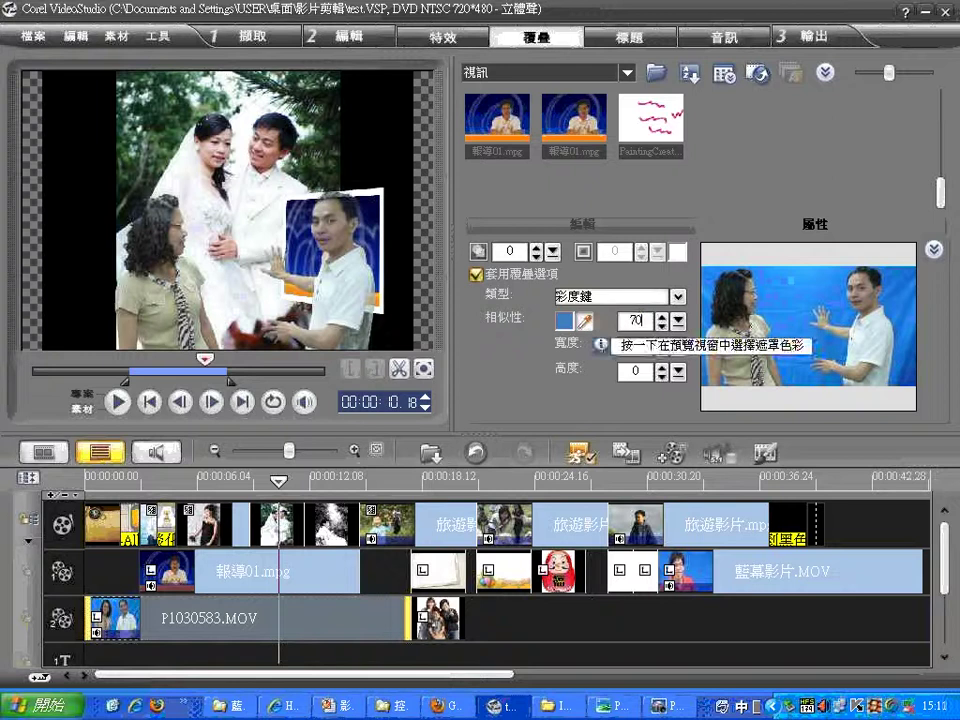
{"action": "left_click", "coordinate": [619, 295]}
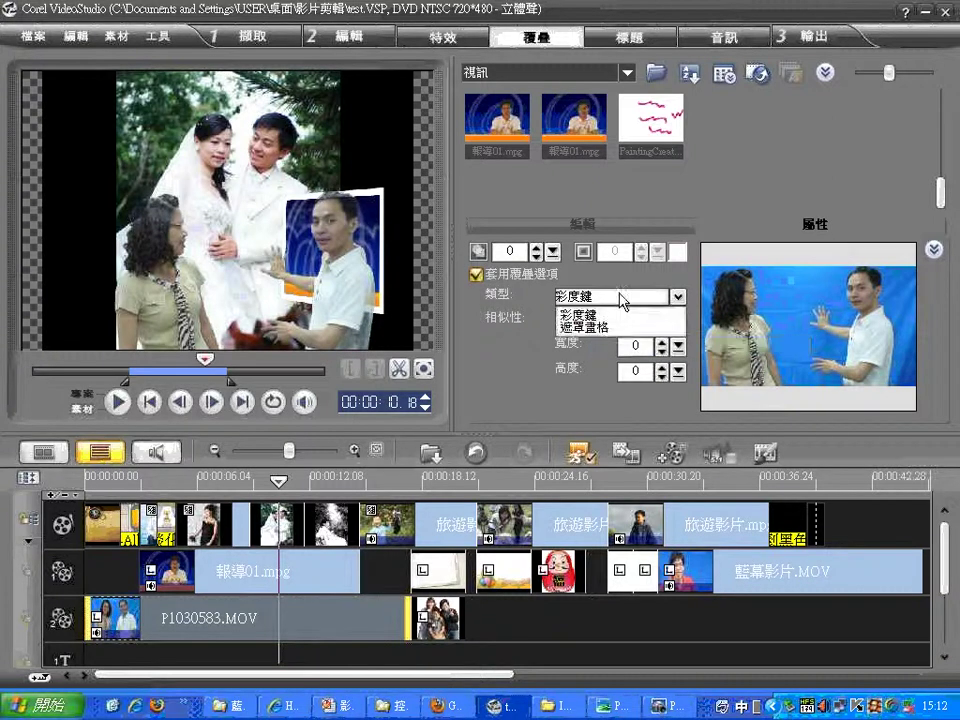
{"action": "left_click", "coordinate": [580, 313]}
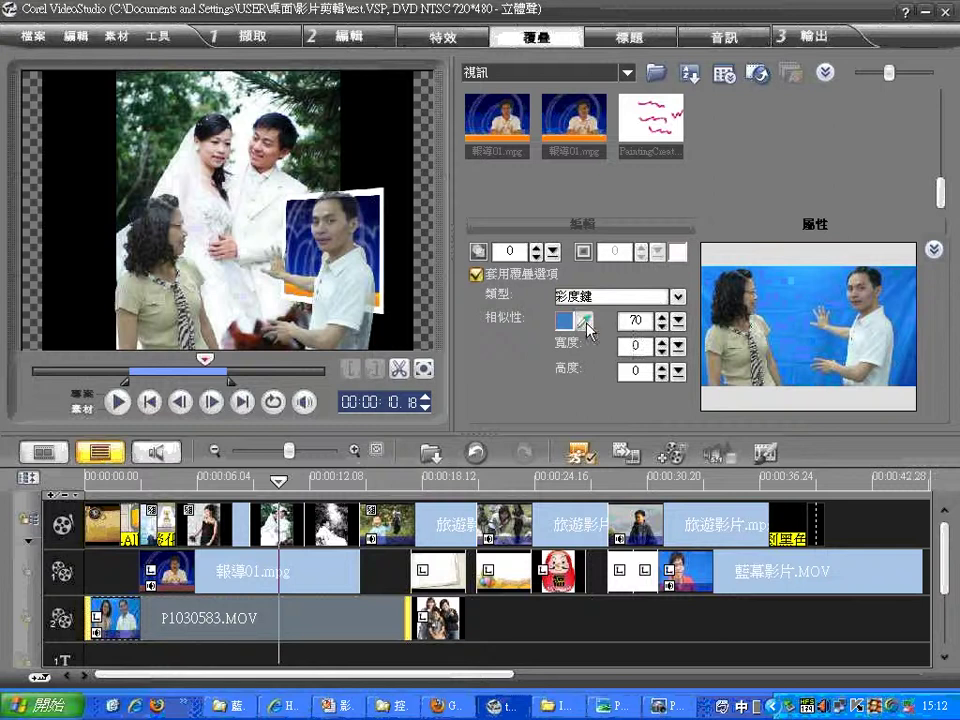
{"action": "left_click", "coordinate": [360, 295]}
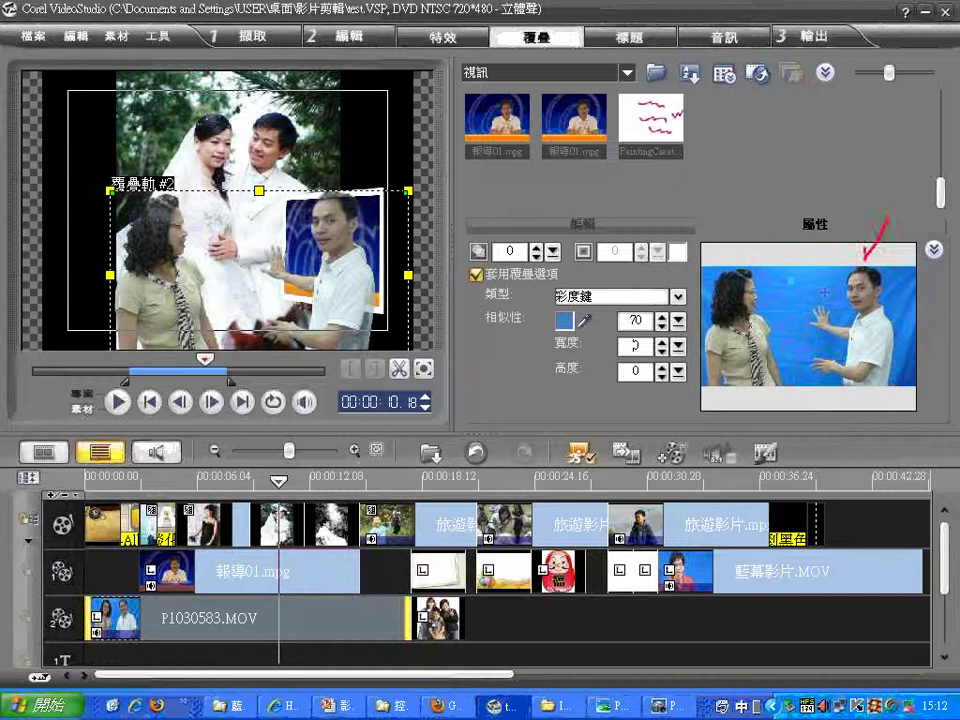
{"action": "left_click_drag", "start_coordinate": [864, 250], "coordinate": [887, 253]}
{"action": "mouse_move", "coordinate": [752, 237]}
{"action": "left_mouse_down"}
{"action": "mouse_move", "coordinate": [740, 263]}
{"action": "mouse_move", "coordinate": [779, 246]}
{"action": "left_mouse_up"}
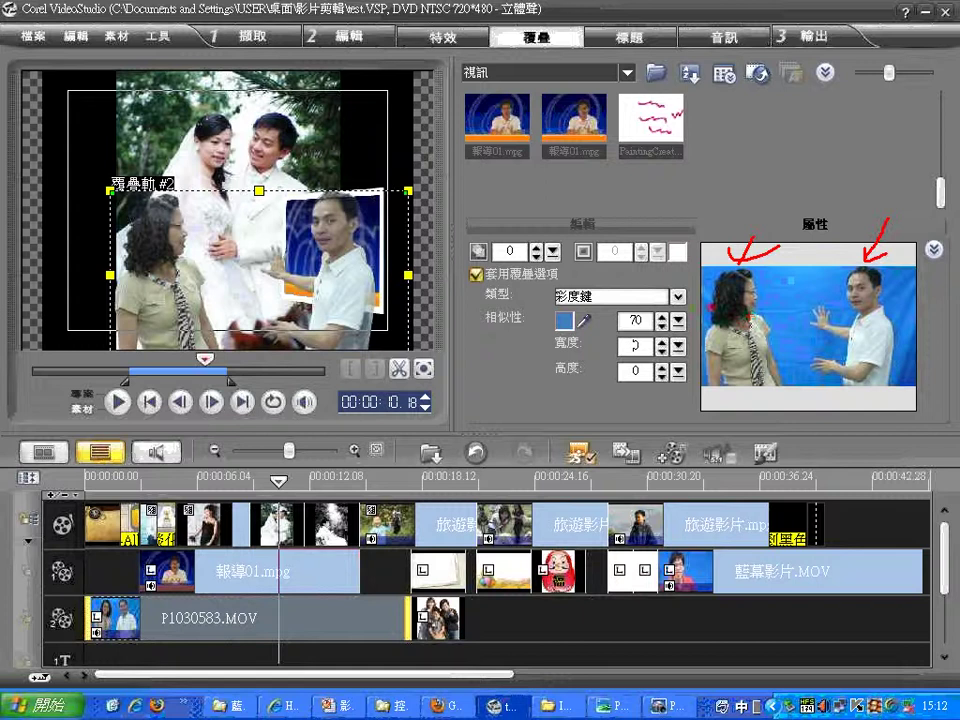
{"action": "left_click_drag", "start_coordinate": [700, 321], "coordinate": [665, 341]}
{"action": "left_click_drag", "start_coordinate": [675, 321], "coordinate": [687, 345]}
{"action": "mouse_move", "coordinate": [837, 274]}
{"action": "left_mouse_down"}
{"action": "mouse_move", "coordinate": [889, 264]}
{"action": "mouse_move", "coordinate": [874, 301]}
{"action": "mouse_move", "coordinate": [843, 247]}
{"action": "left_mouse_up"}
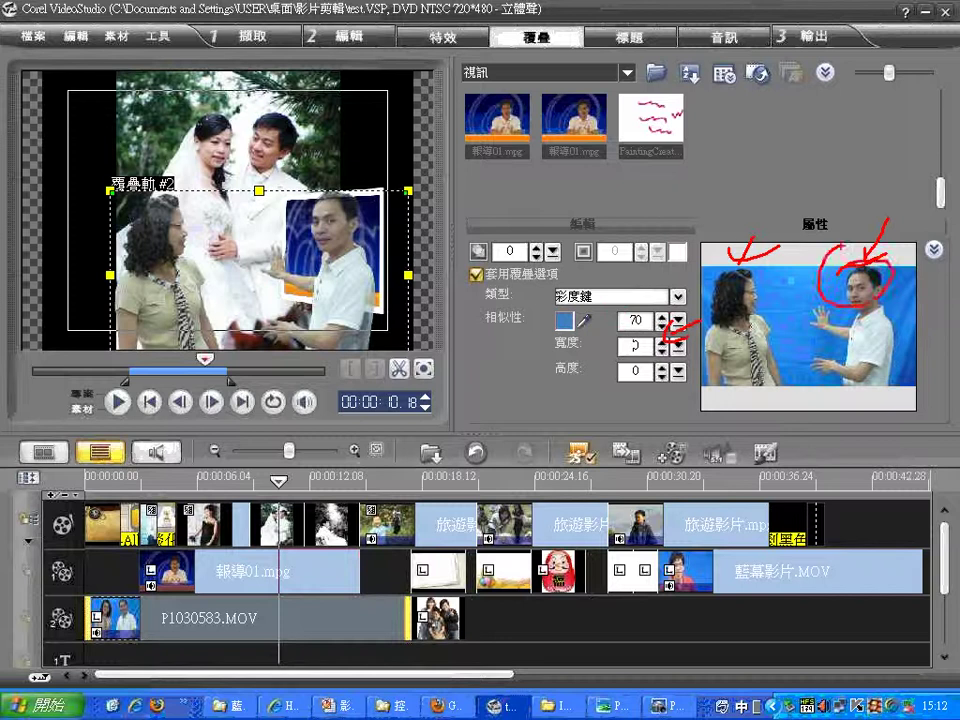
{"action": "mouse_move", "coordinate": [732, 276]}
{"action": "left_mouse_down"}
{"action": "mouse_move", "coordinate": [731, 343]}
{"action": "mouse_move", "coordinate": [803, 279]}
{"action": "mouse_move", "coordinate": [875, 278]}
{"action": "mouse_move", "coordinate": [873, 368]}
{"action": "mouse_move", "coordinate": [729, 320]}
{"action": "left_mouse_up"}
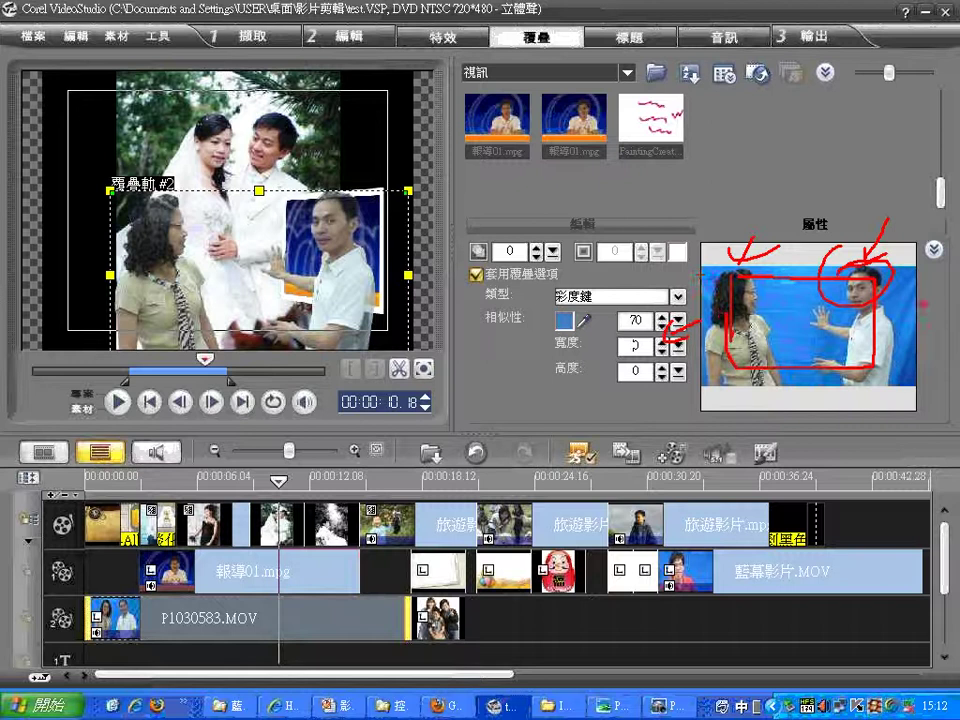
{"action": "key", "text": "Escape"}
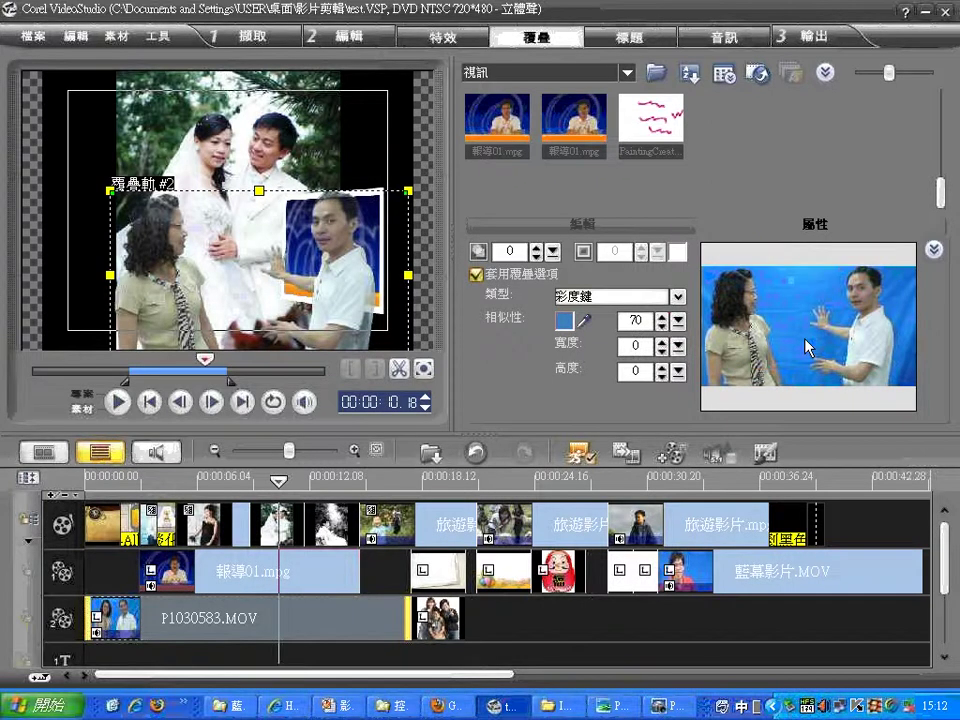